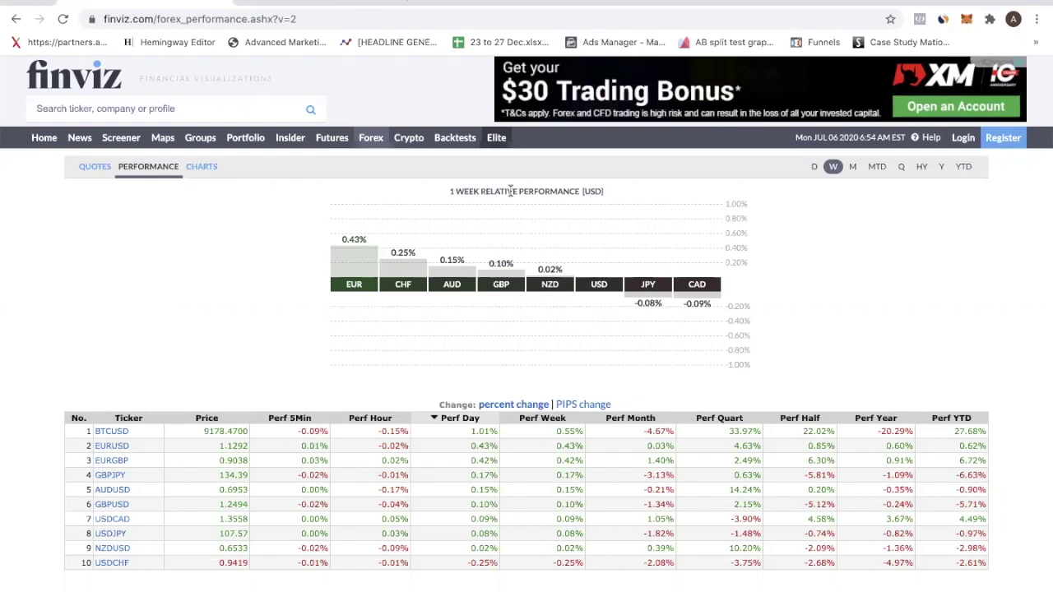
Examine the weekly relative performance chart and compare it with the one-month chart, highlighting the heading and the strongest and weakest currencies.
left_click_drag(485, 190, 611, 196)
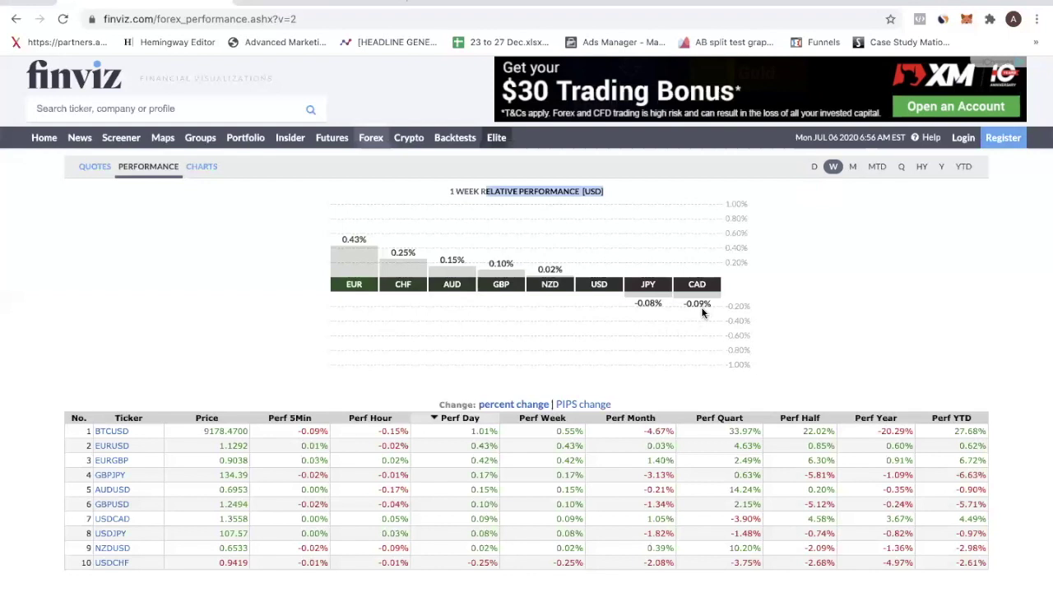
left_click(774, 279)
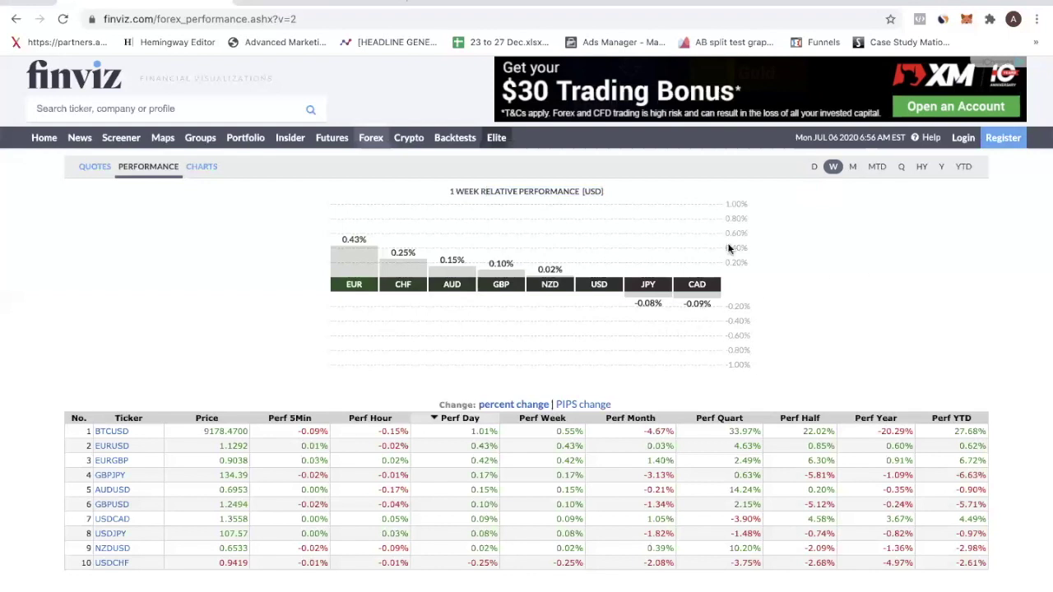
left_click(853, 167)
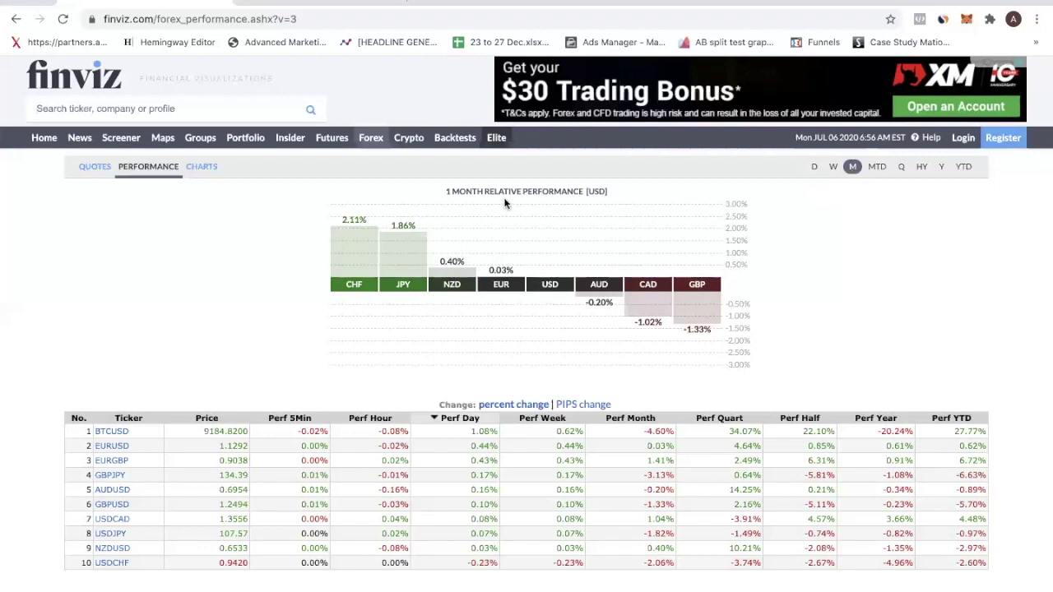
left_click_drag(416, 191, 619, 205)
left_click(347, 278)
left_click_drag(367, 220, 333, 256)
left_click(535, 243)
left_click_drag(453, 178, 625, 204)
left_click(583, 198)
left_click_drag(362, 286, 387, 284)
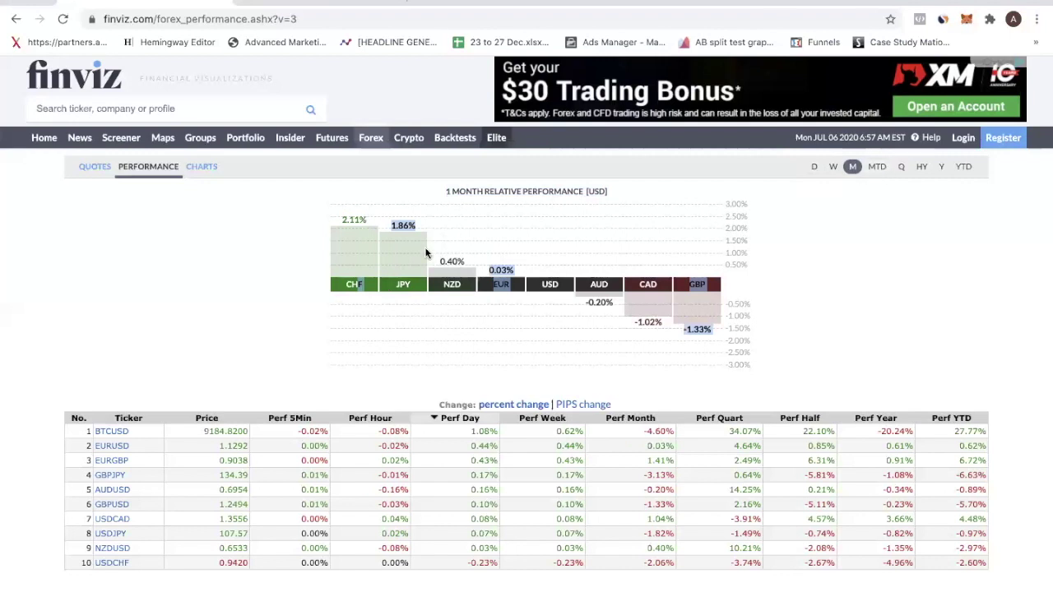
left_click(354, 285)
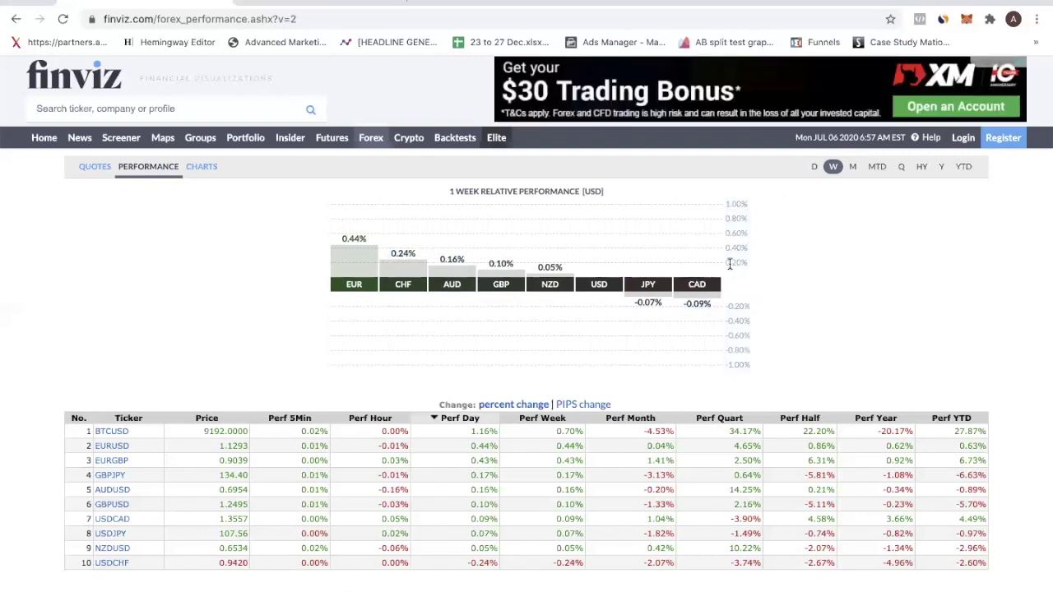
Highlight the CHF value on the weekly performance chart and on the one-day chart to compare them.
double_click(404, 254)
left_click(815, 167)
double_click(401, 252)
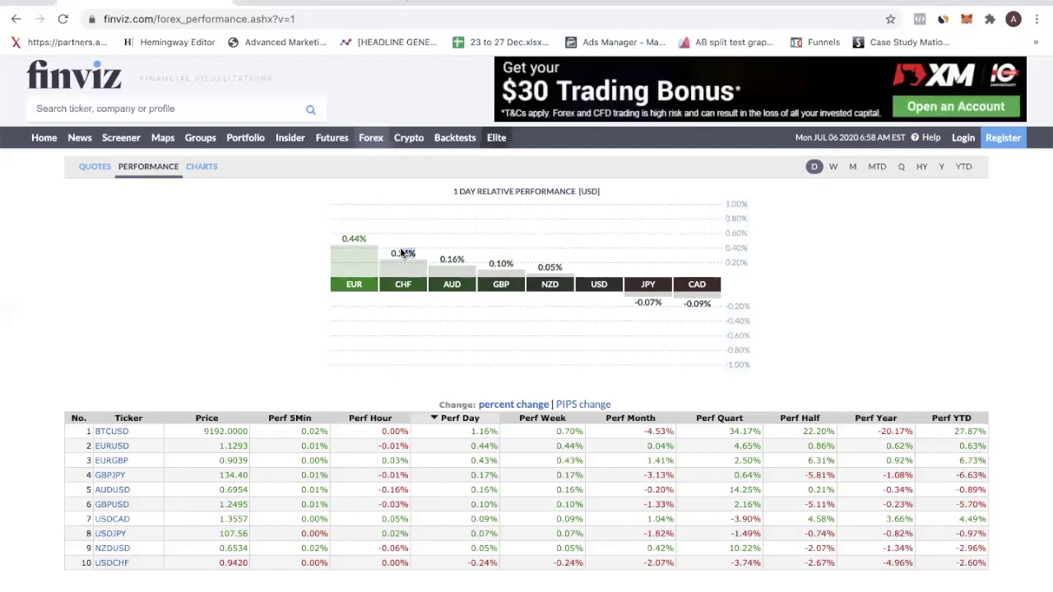
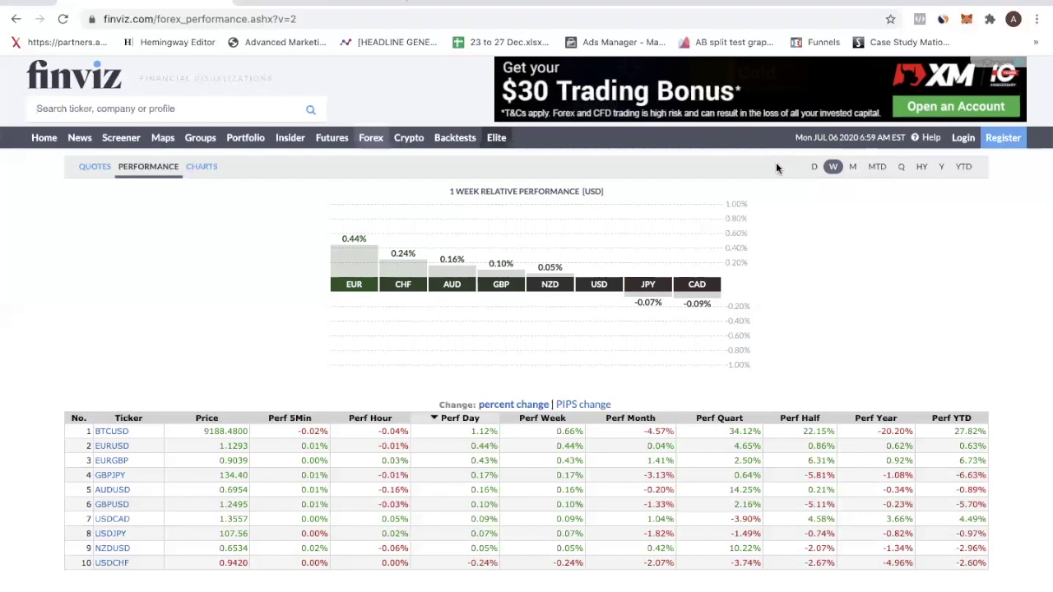
Compare the one-day, one-week and one-month relative performance charts, finishing on the one-day view, and dismiss the upgrade pop-up.
left_click(814, 167)
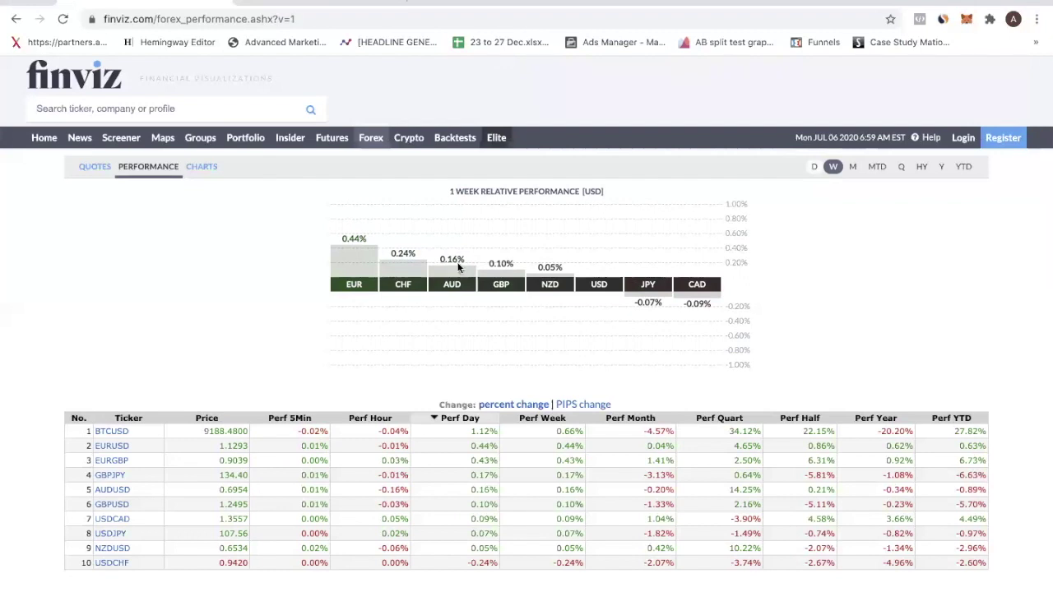
left_click(834, 167)
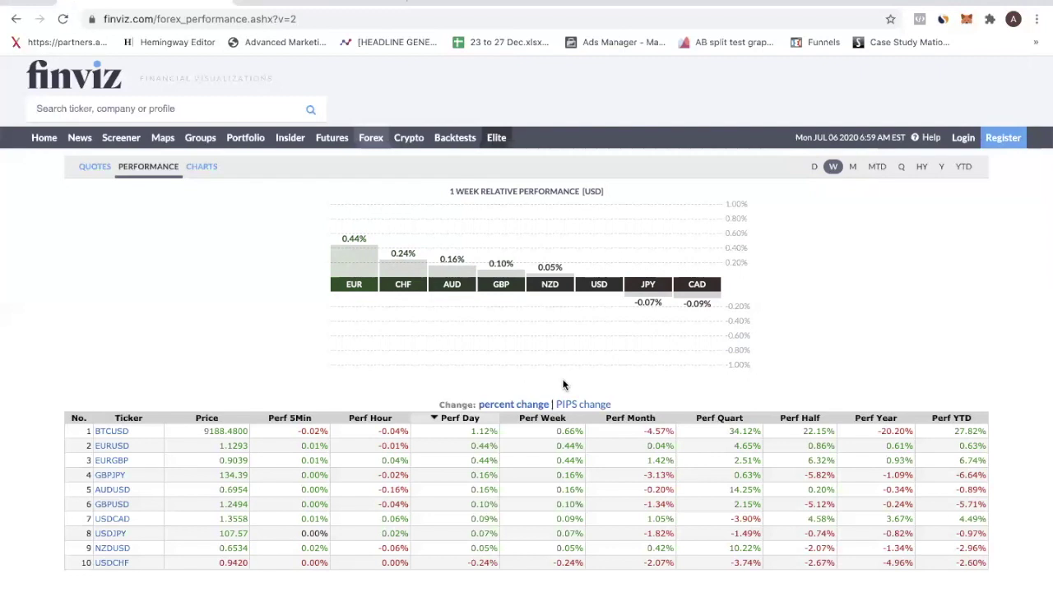
left_click(853, 167)
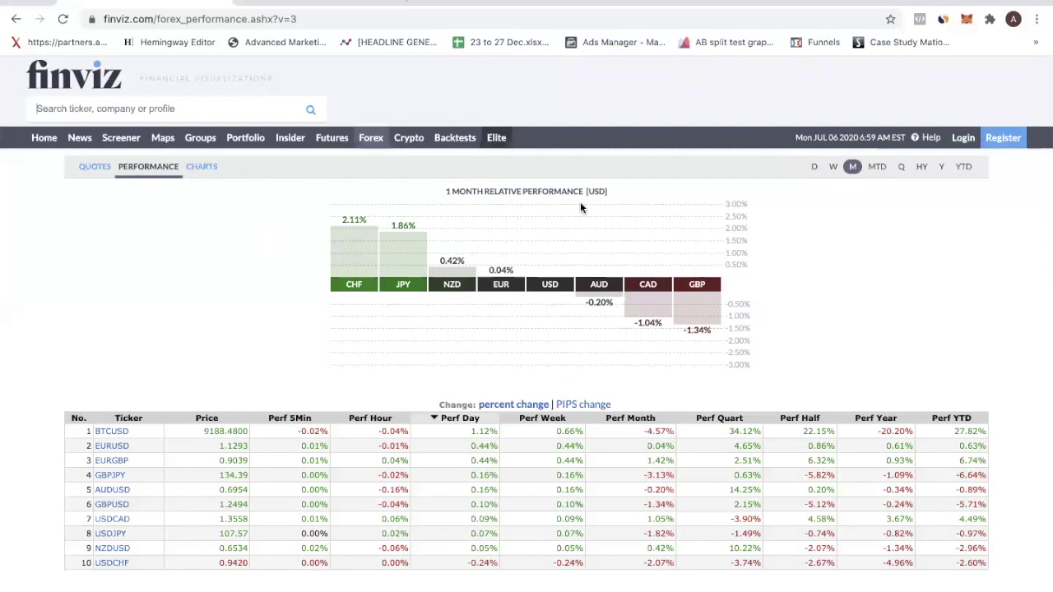
left_click(832, 168)
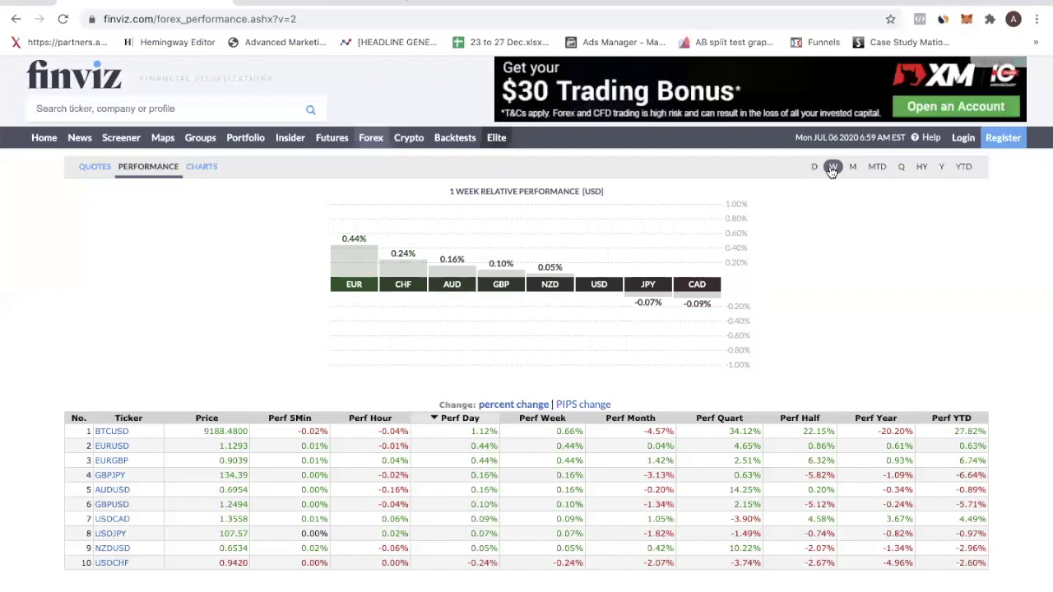
left_click(813, 168)
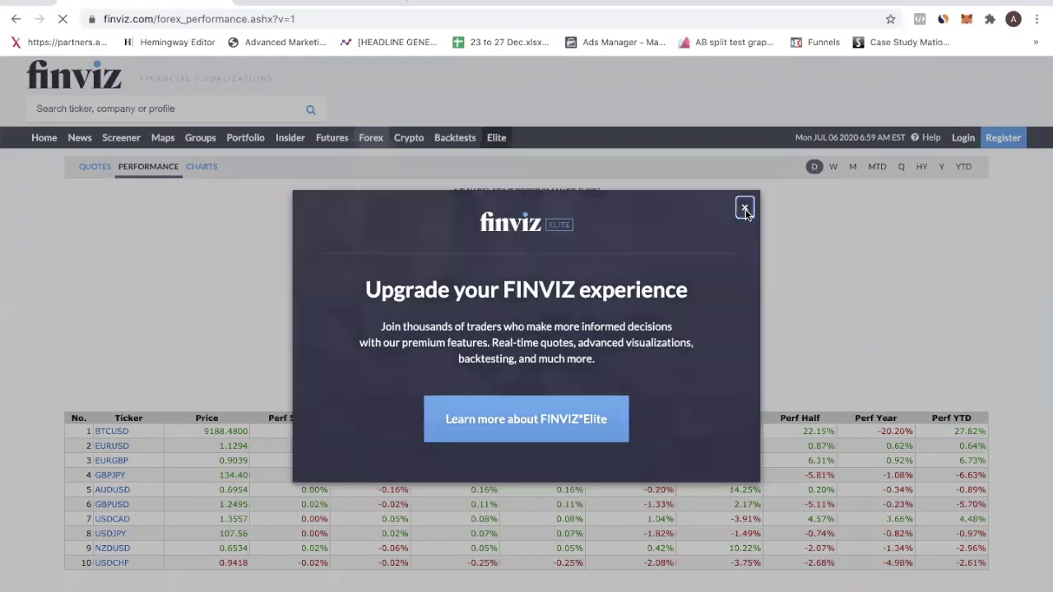
left_click(744, 207)
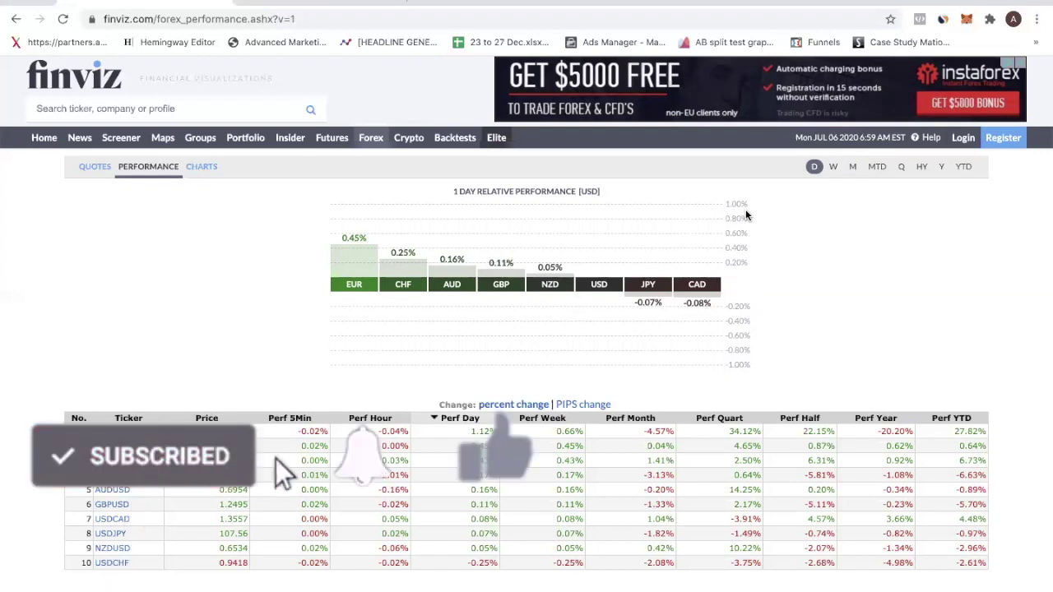
Show the one-month relative performance, look at the EURUSD 4-hour chart in TradingView, and return to Finviz.
left_click(853, 168)
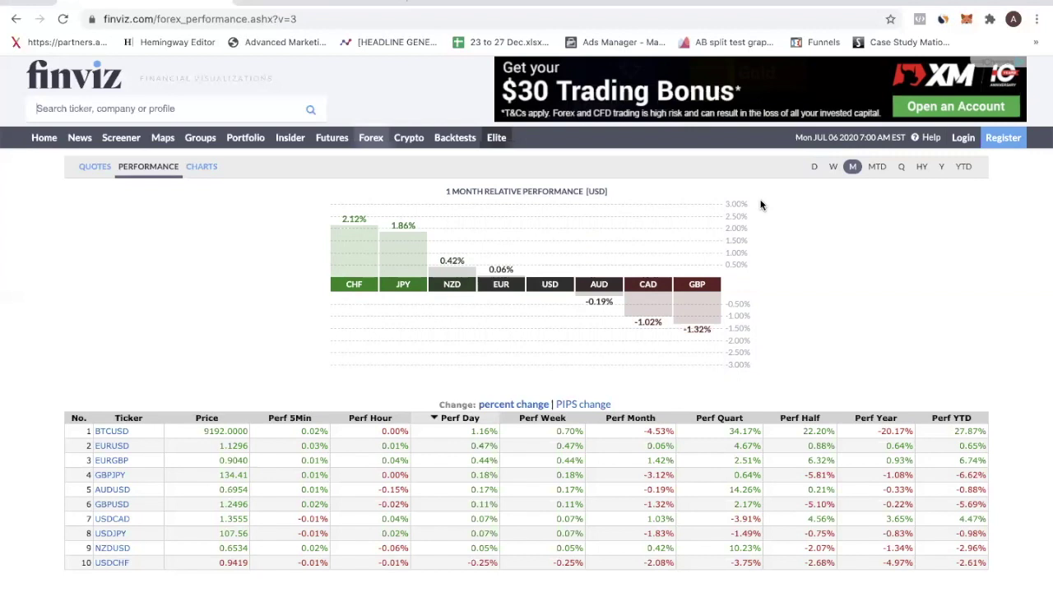
key("ctrl+Tab")
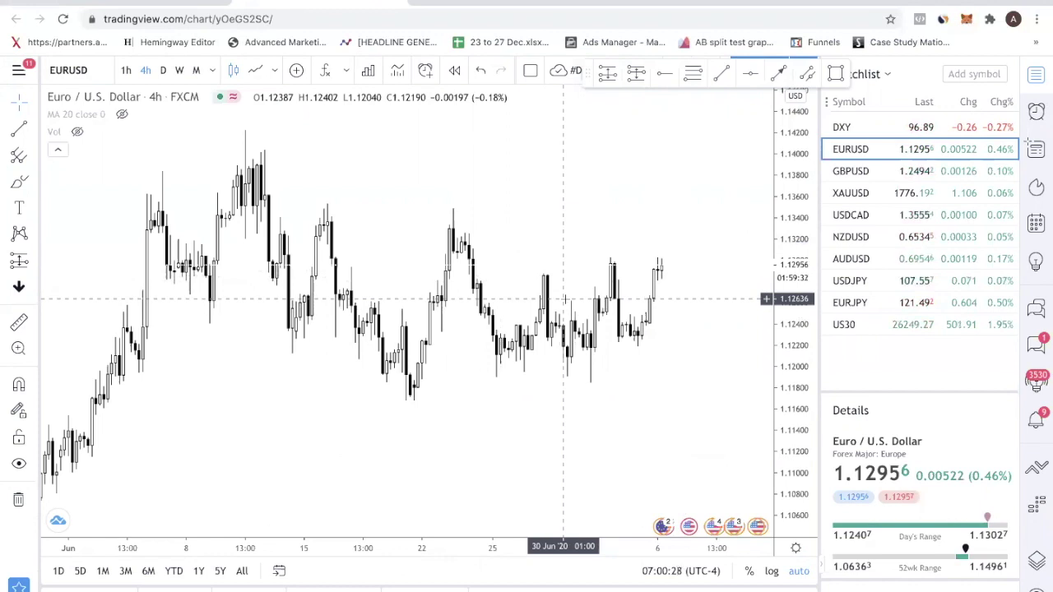
key("ctrl+Tab")
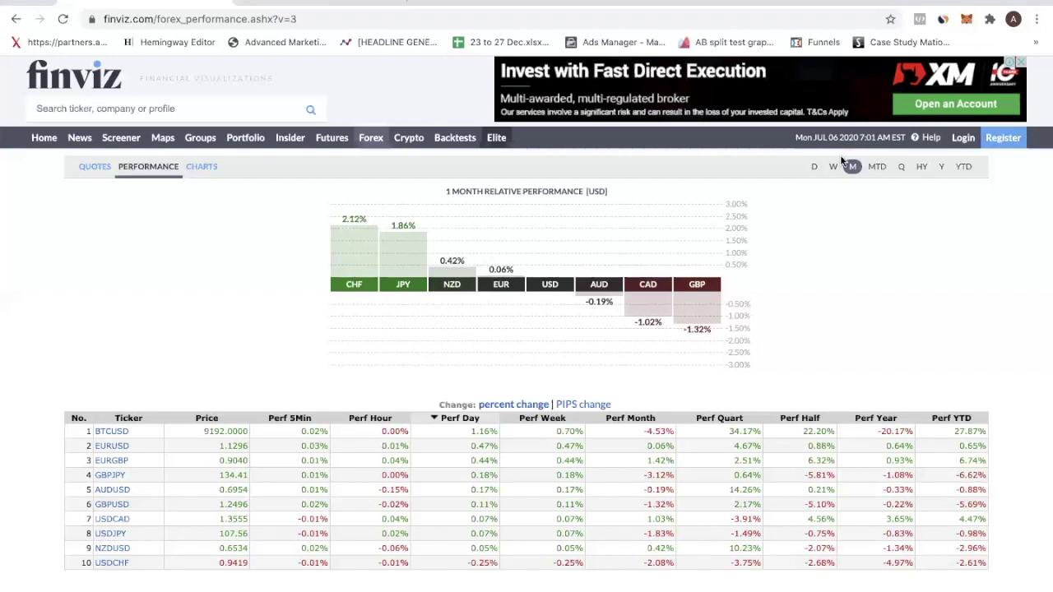
Review the one-day and one-week relative performance charts, highlighting the weekly chart's heading.
left_click(813, 168)
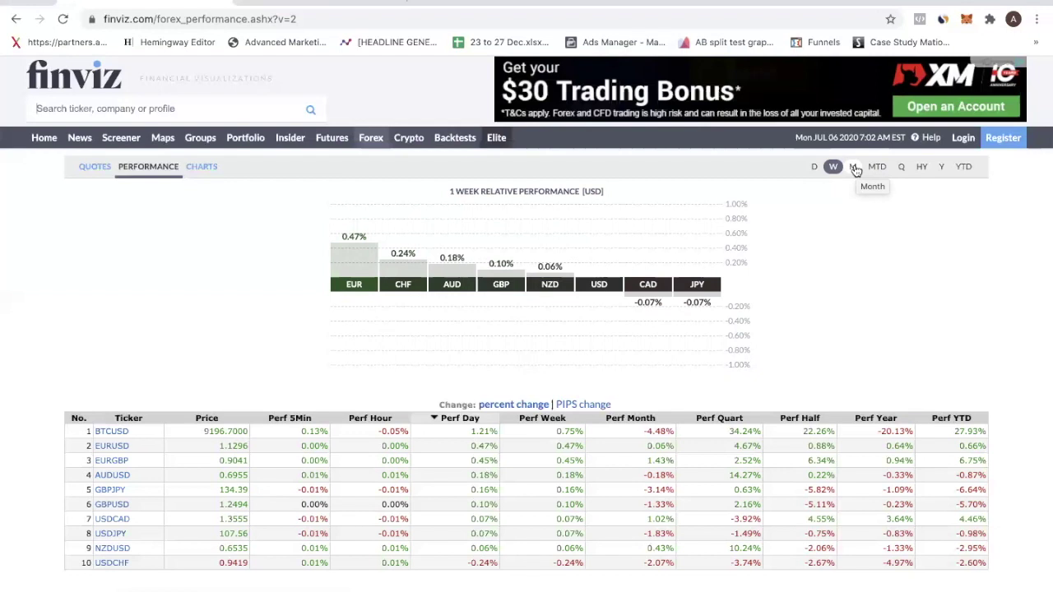
left_click_drag(485, 190, 617, 196)
left_click(618, 195)
triple_click(507, 194)
left_click(508, 195)
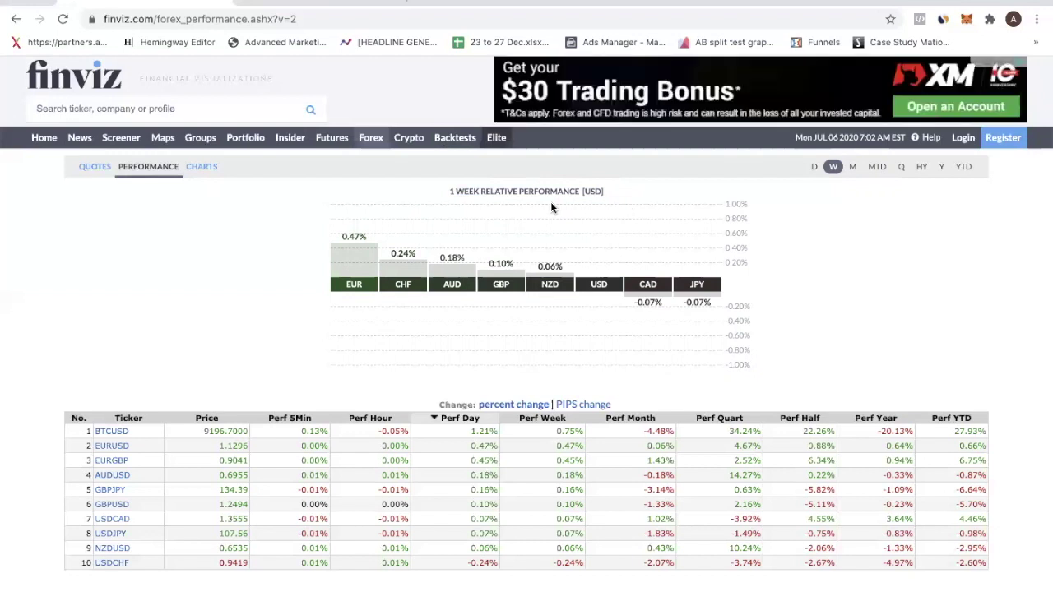
Show the one-month relative performance chart and highlight the CHF percentage to compare it with the weekly view.
left_click(853, 166)
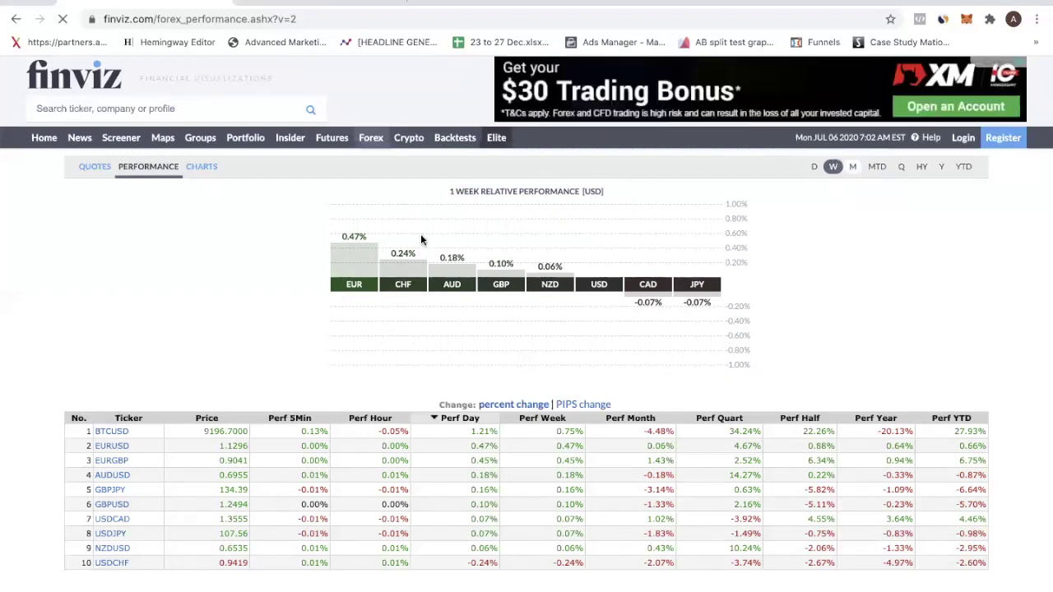
left_click_drag(334, 264, 364, 281)
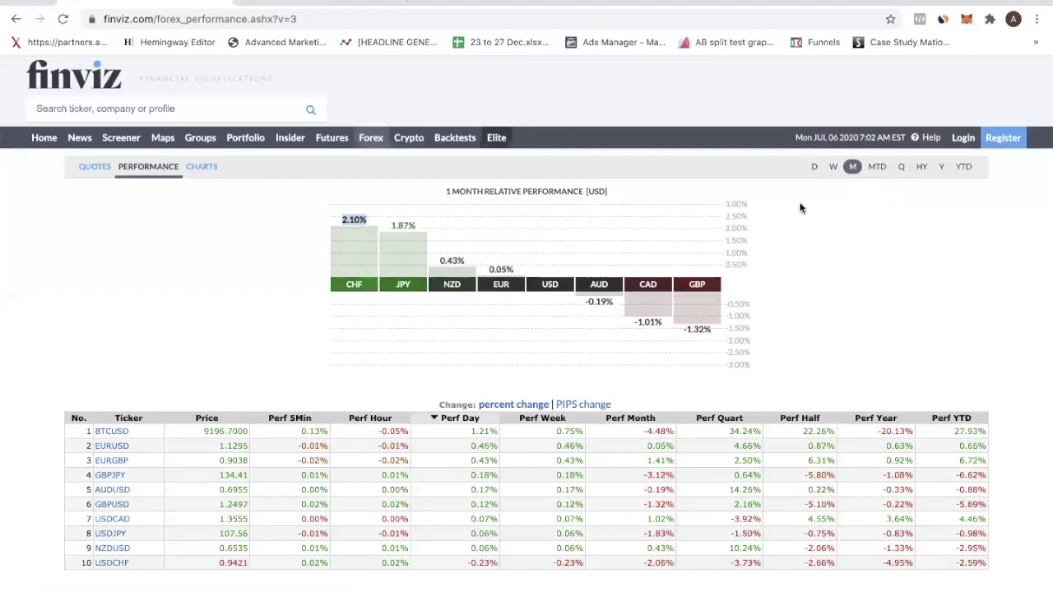
left_click(833, 167)
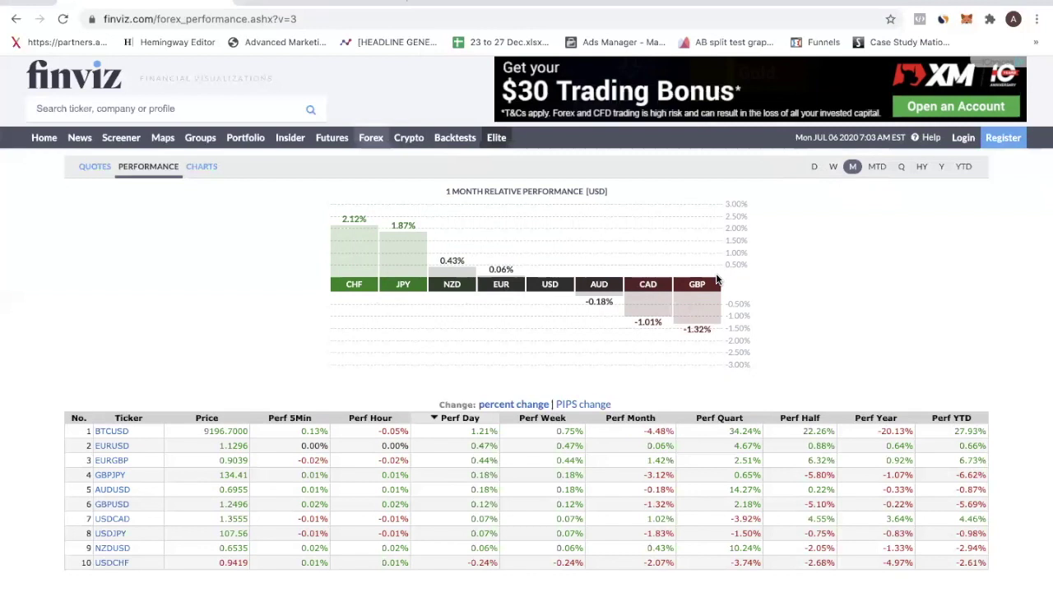
Switch to TradingView and load the GBPCHF symbol on the 4-hour chart.
left_click(334, 3)
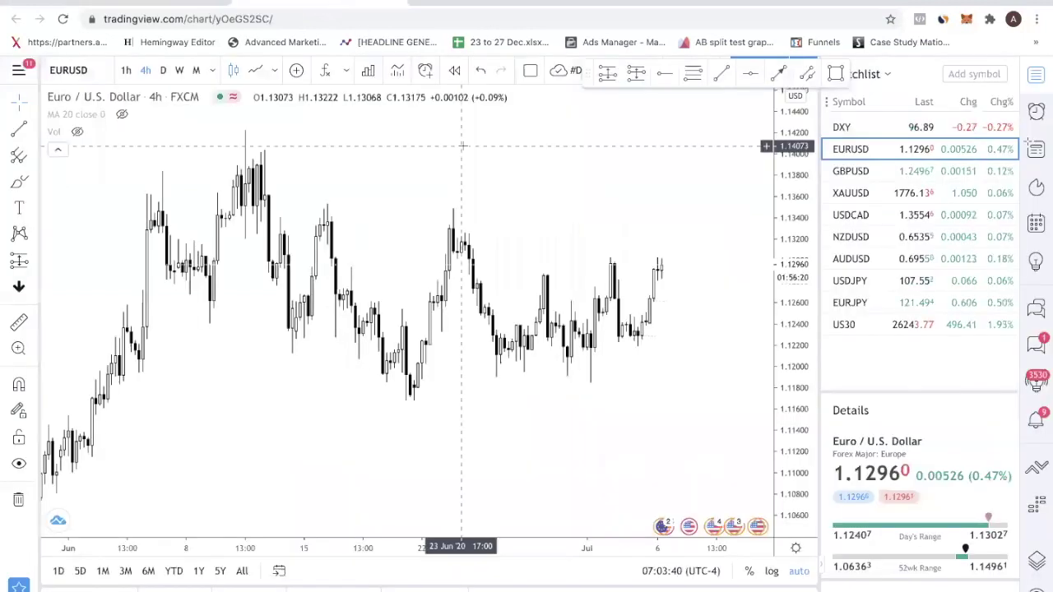
type("GBPCHF")
key("Return")
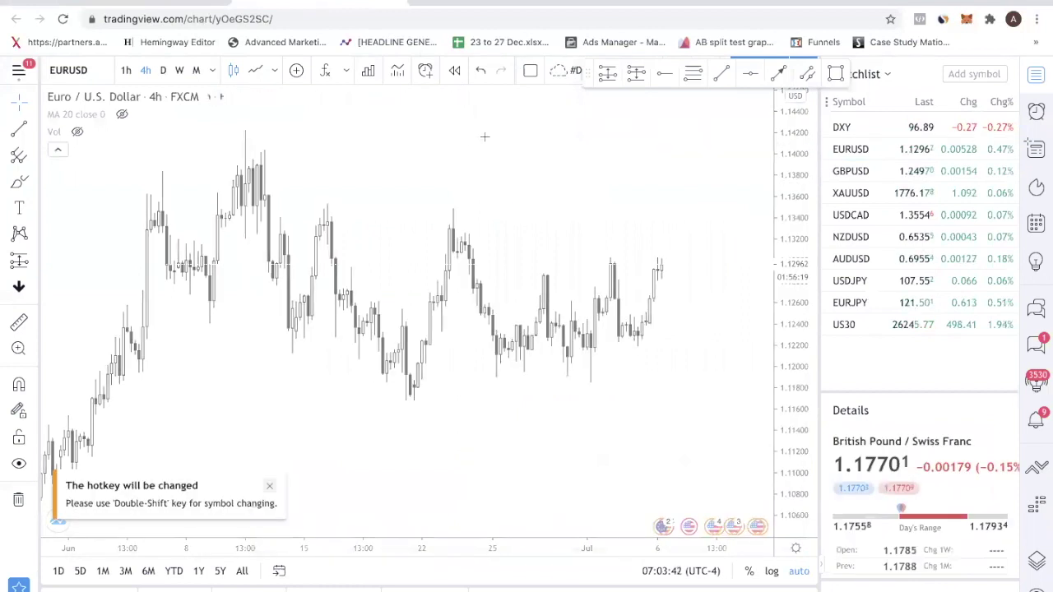
scroll(477, 218, "up", 3)
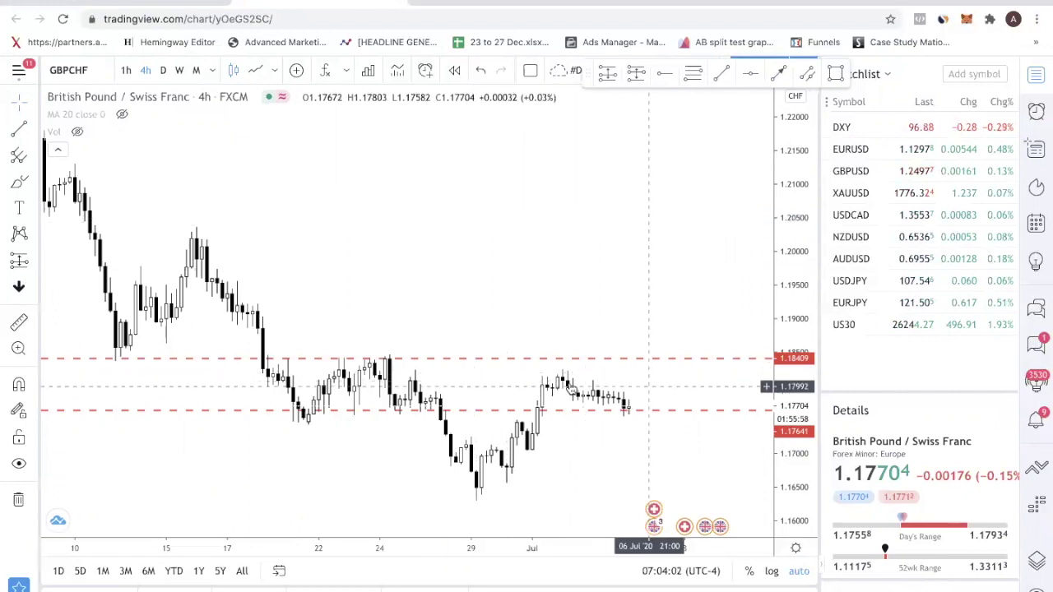
Recheck the one-month currency performance on Finviz and examine GBPCHF price action around the red dashed levels in TradingView.
left_click(289, 4)
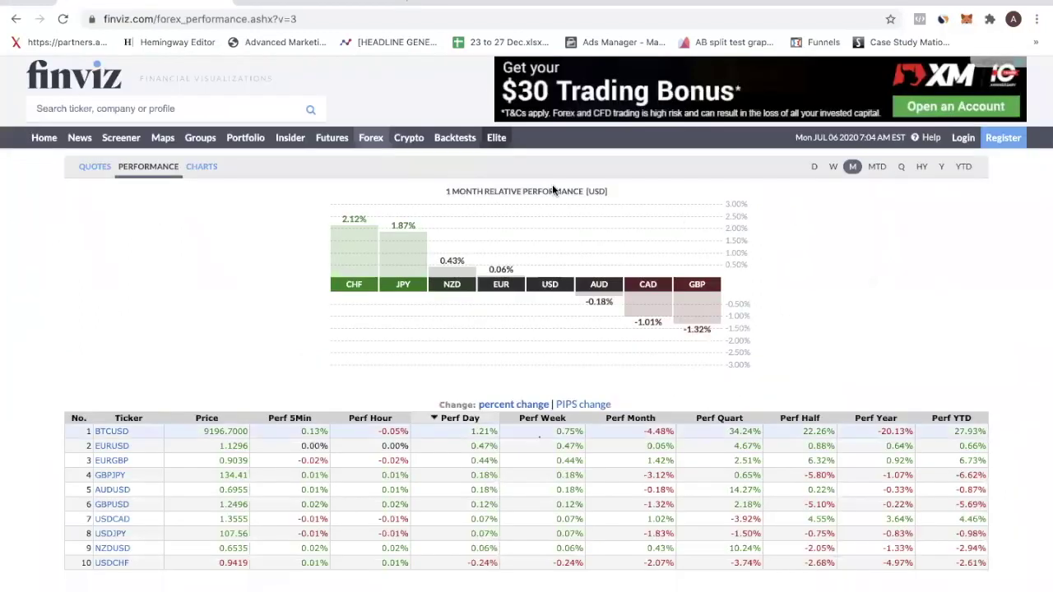
left_click(289, 4)
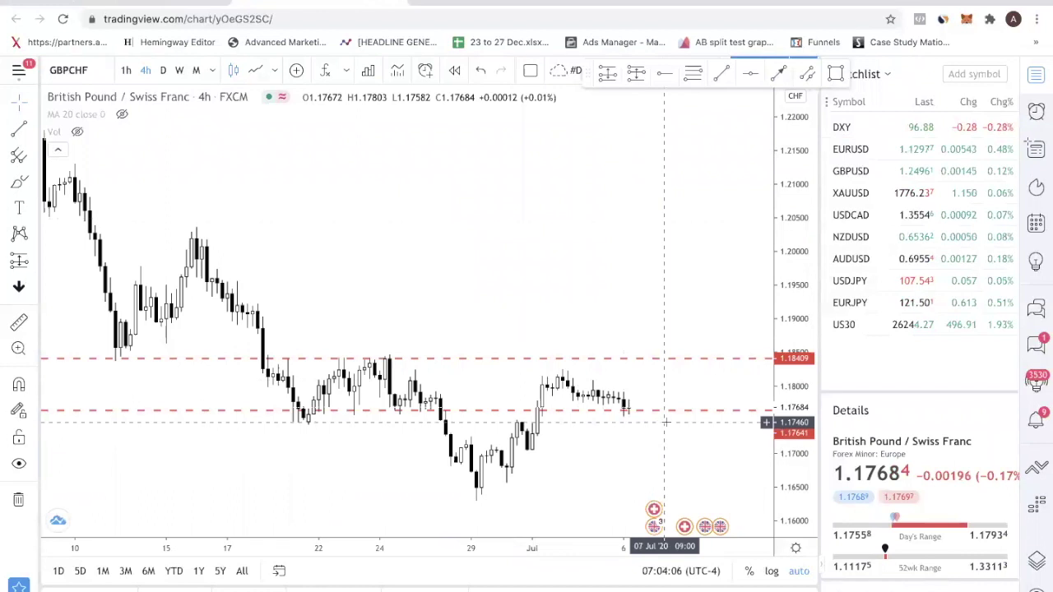
scroll(666, 423, "up", 2)
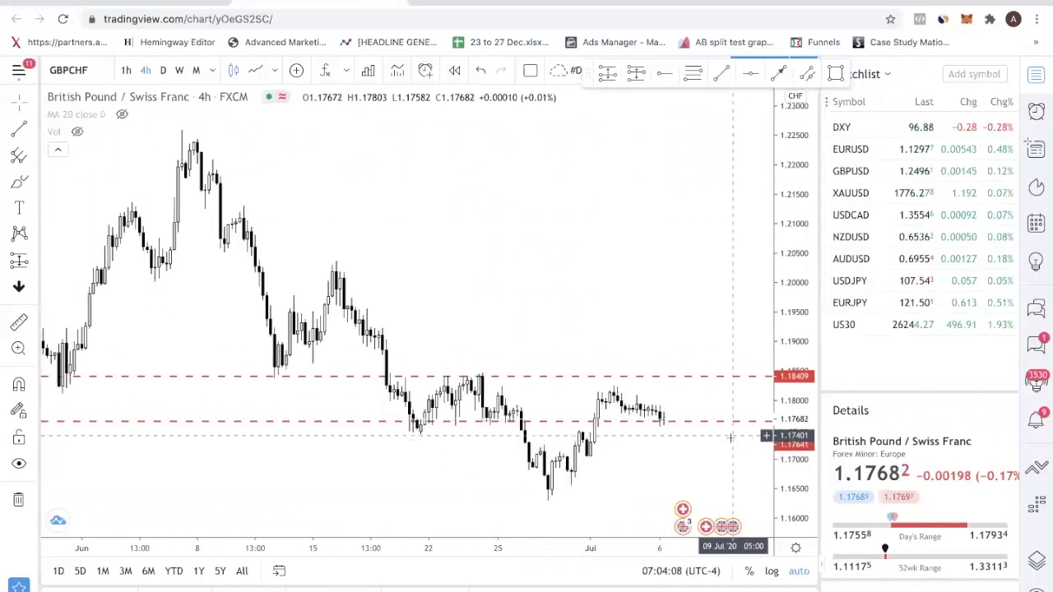
scroll(731, 438, "up", 1)
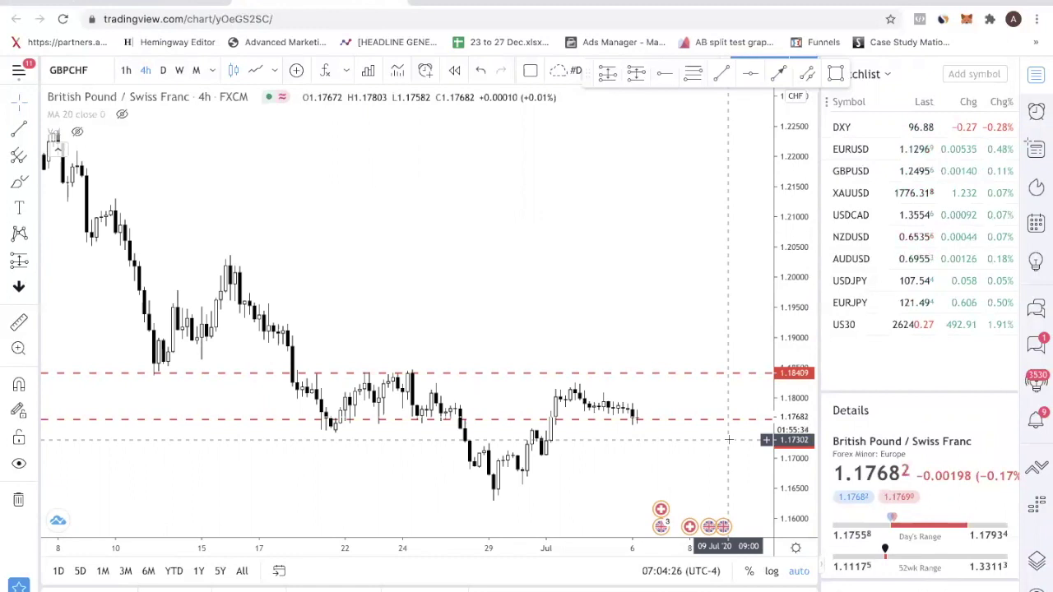
Return to the Finviz forex performance page and select its full web address.
left_click(165, 3)
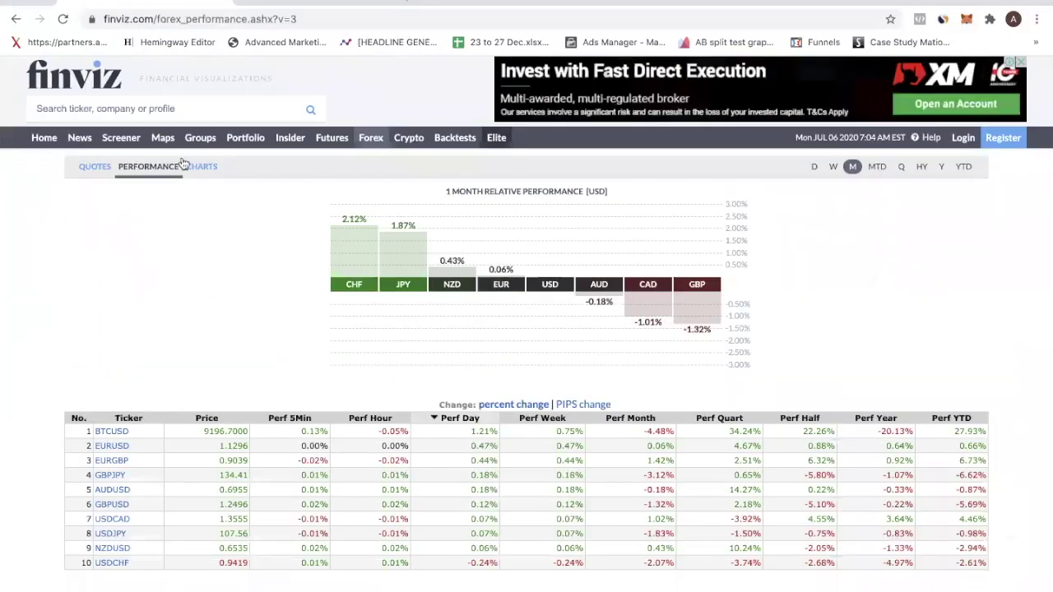
left_click(214, 20)
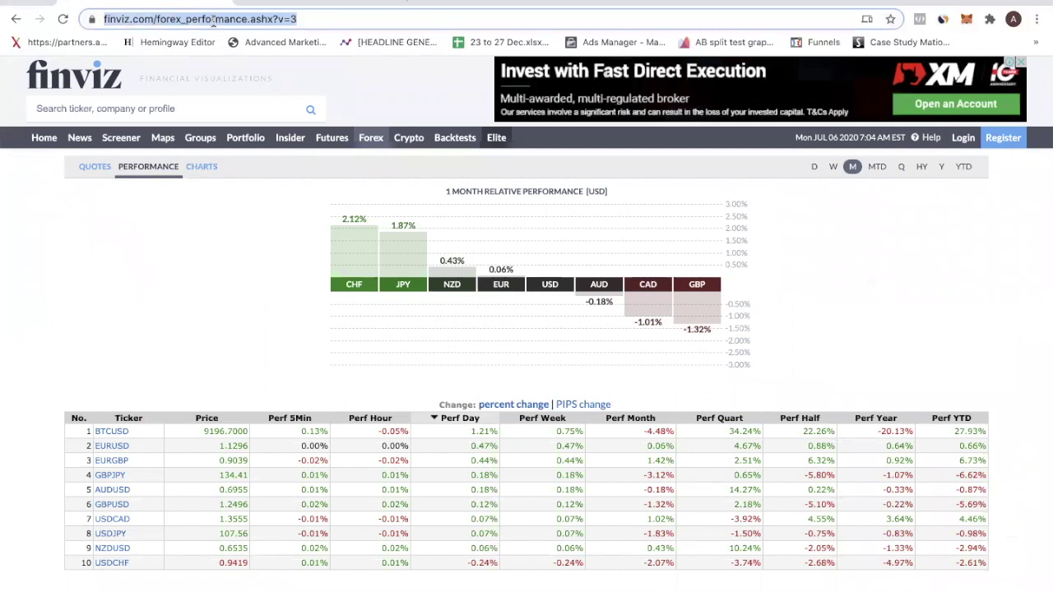